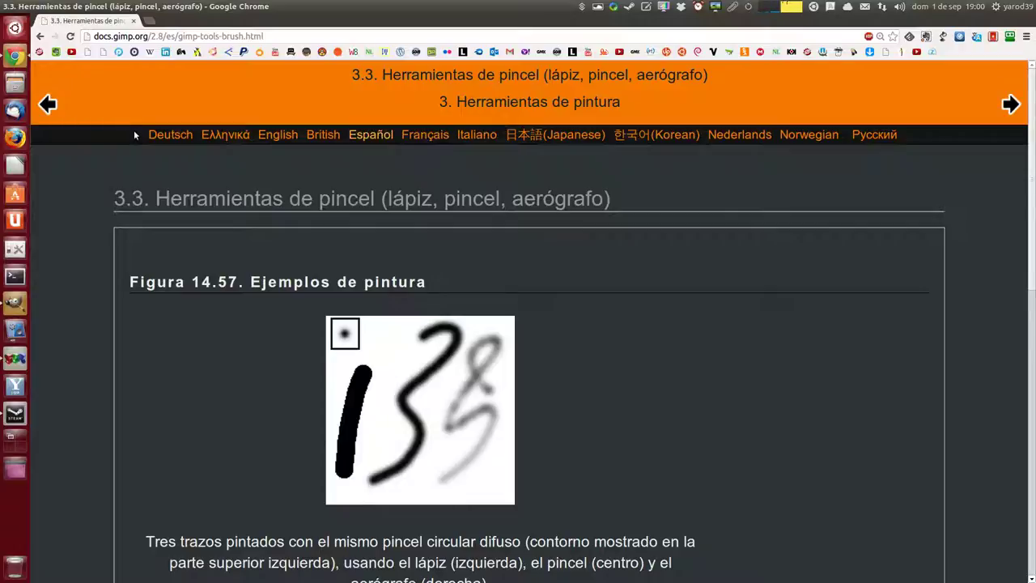
Step: After scrolling the brush-tools guide, create a new 297×210 mm (3508x2480) image in GIMP
scroll(135, 135, down, 2)
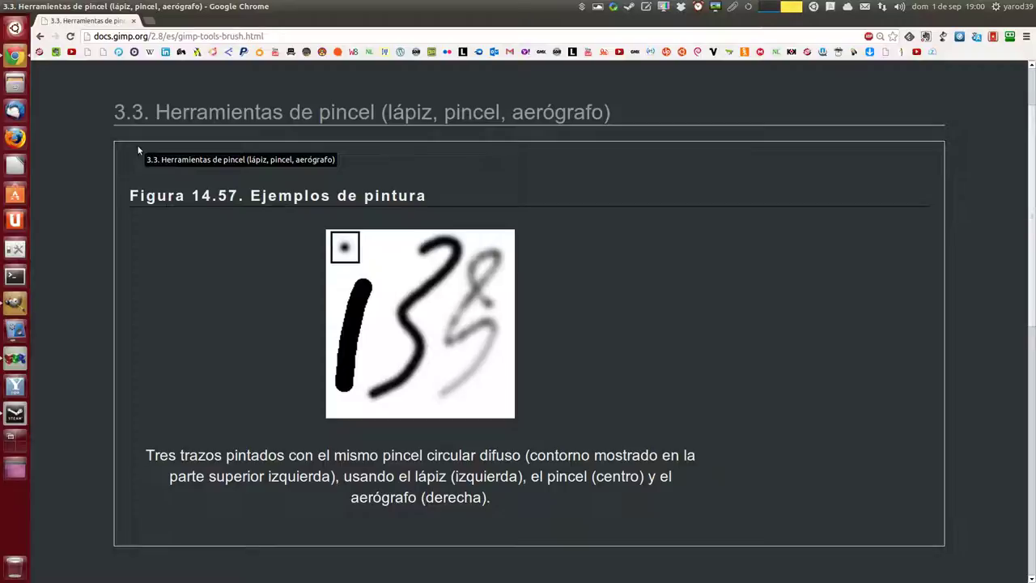
click(17, 303)
click(54, 6)
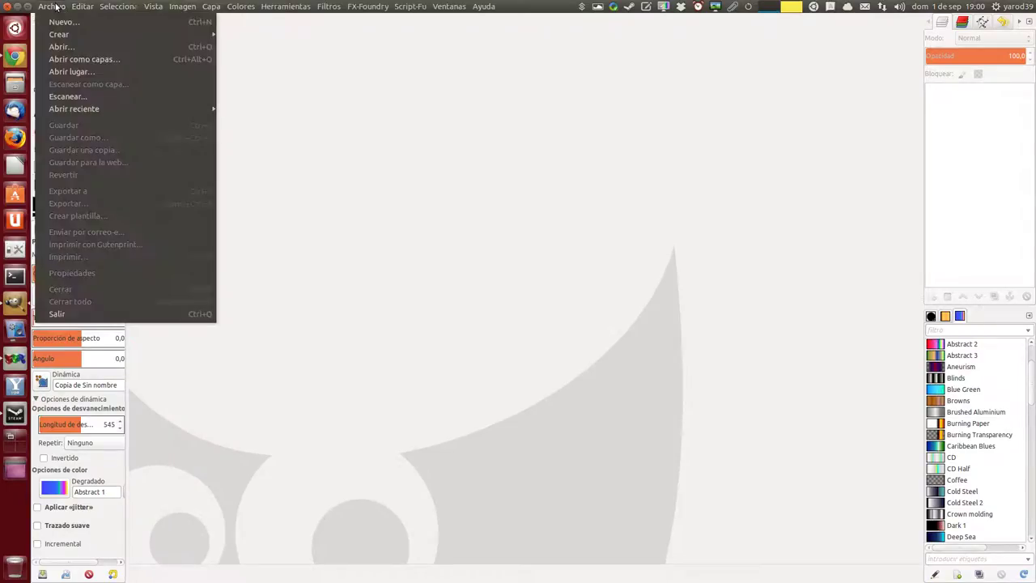
click(63, 21)
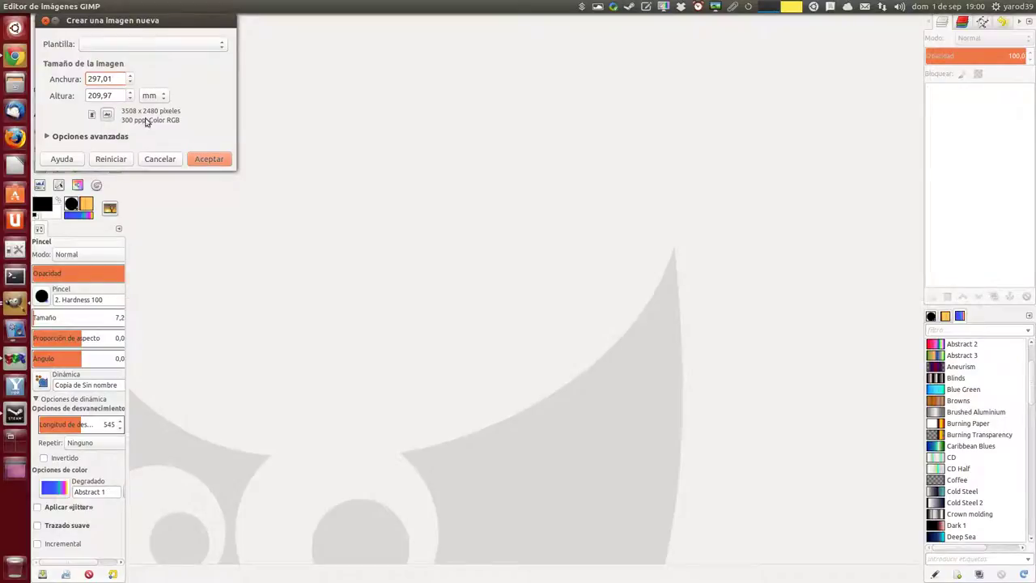
click(206, 160)
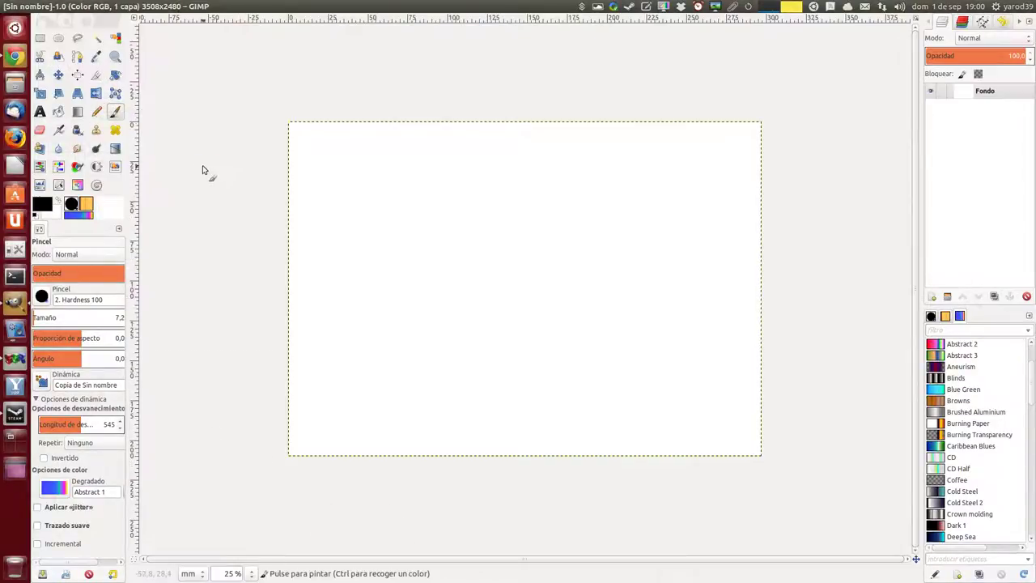
click(97, 115)
Step: Draw a wavy pencil stroke, set dynamics to Basic Dynamics, and draw a second pencil stroke
mouse_move(353, 175)
mouse_down()
mouse_move(363, 280)
mouse_move(342, 324)
mouse_move(364, 356)
mouse_move(360, 374)
mouse_up()
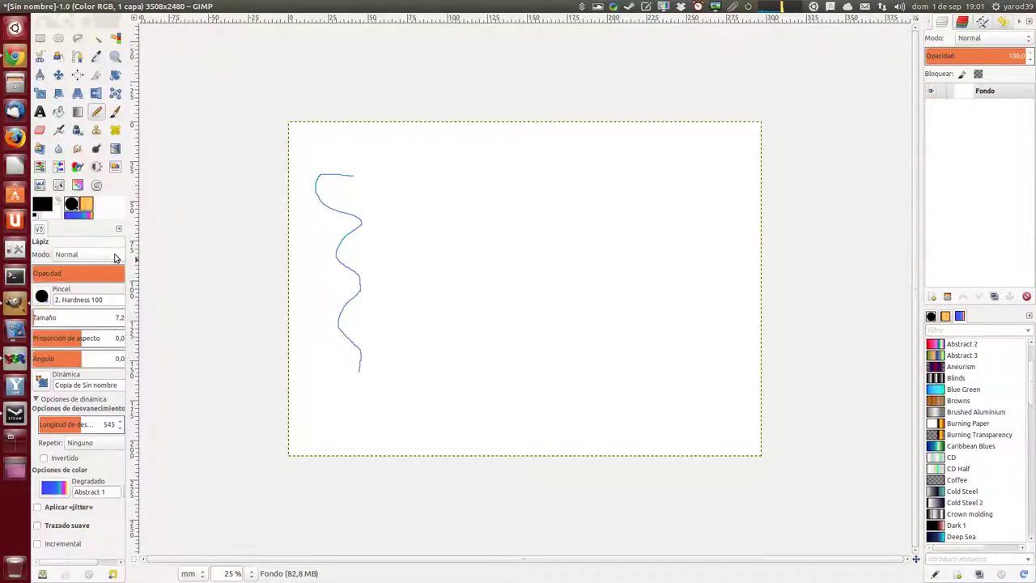
click(42, 385)
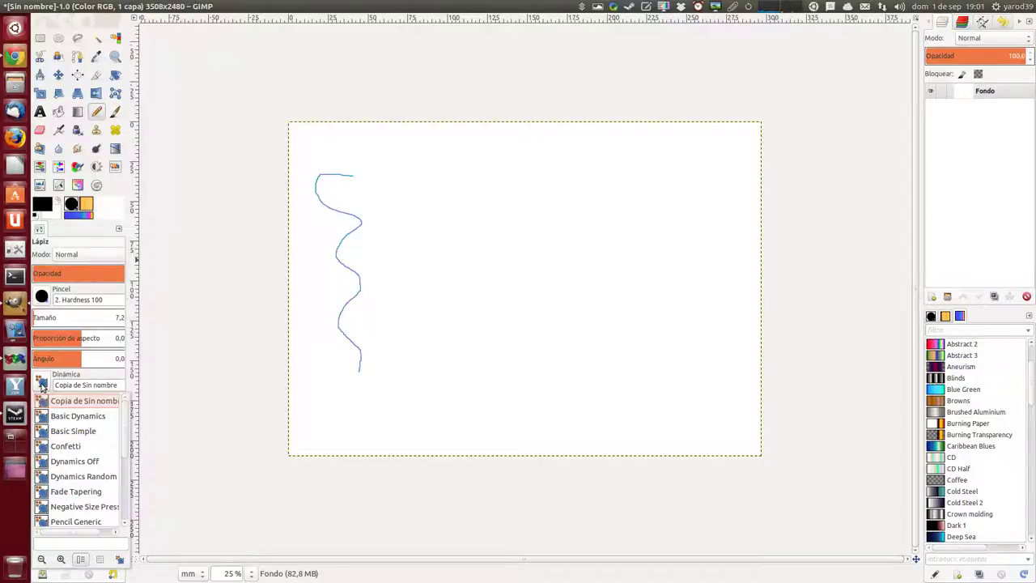
click(65, 416)
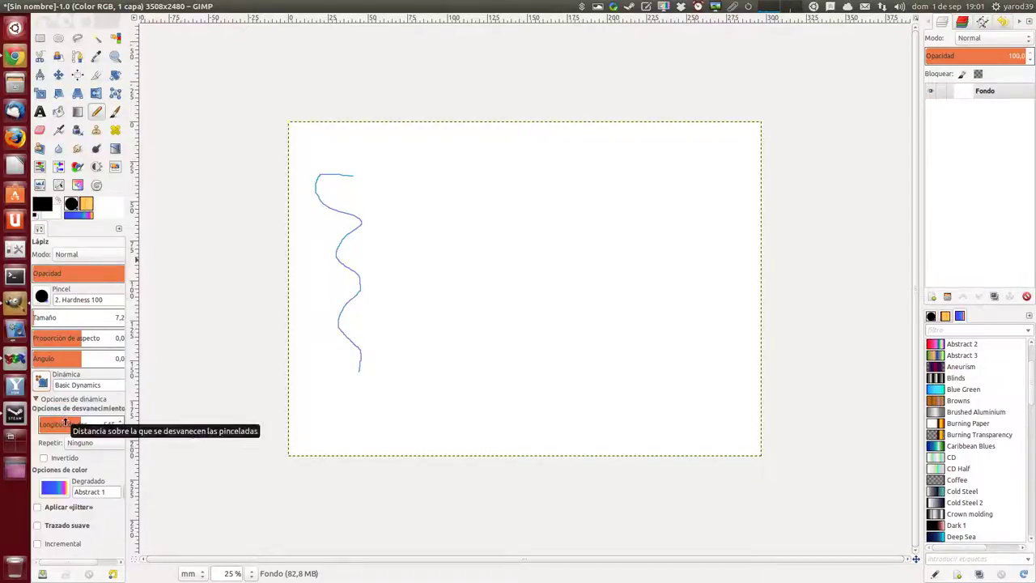
drag(407, 178, 403, 372)
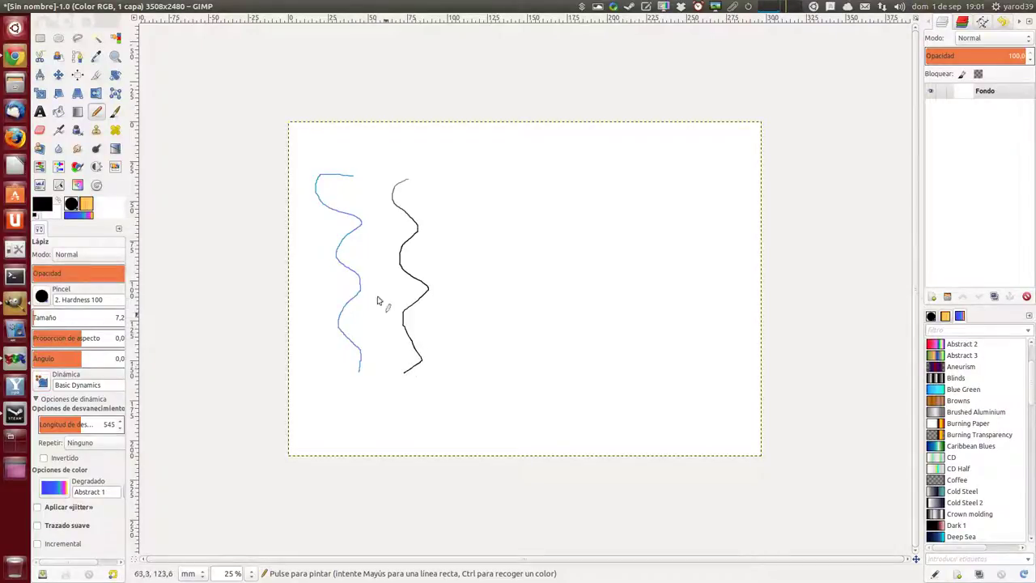
Step: Add wavy paintbrush and airbrush strokes to the right and set airbrush size to 23
click(115, 112)
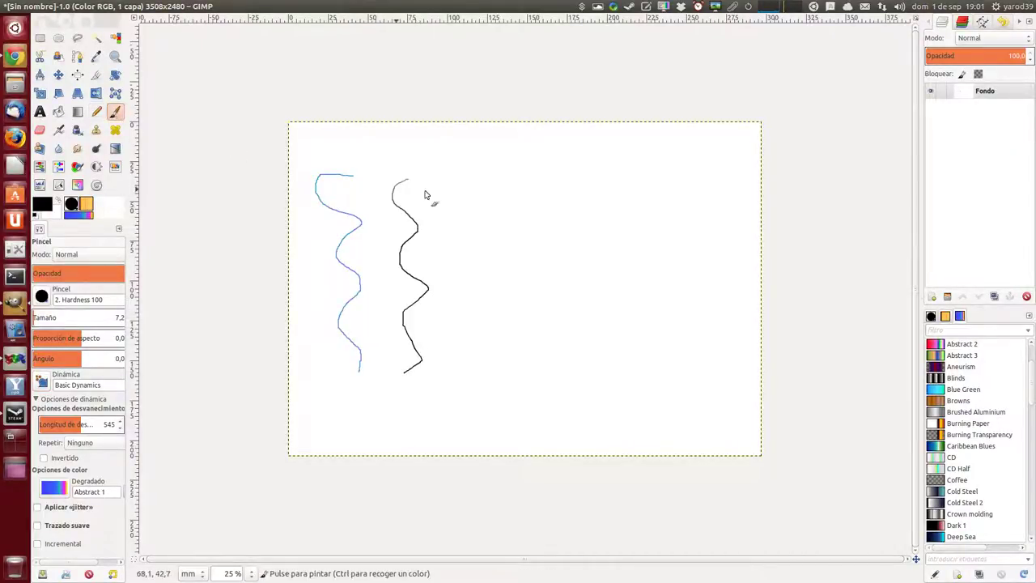
drag(476, 180, 484, 372)
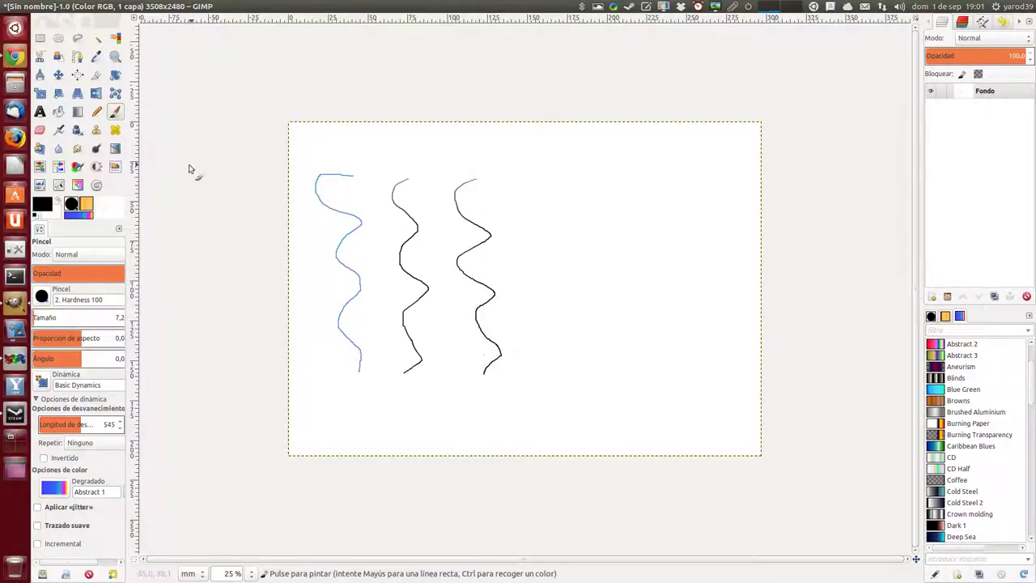
click(58, 130)
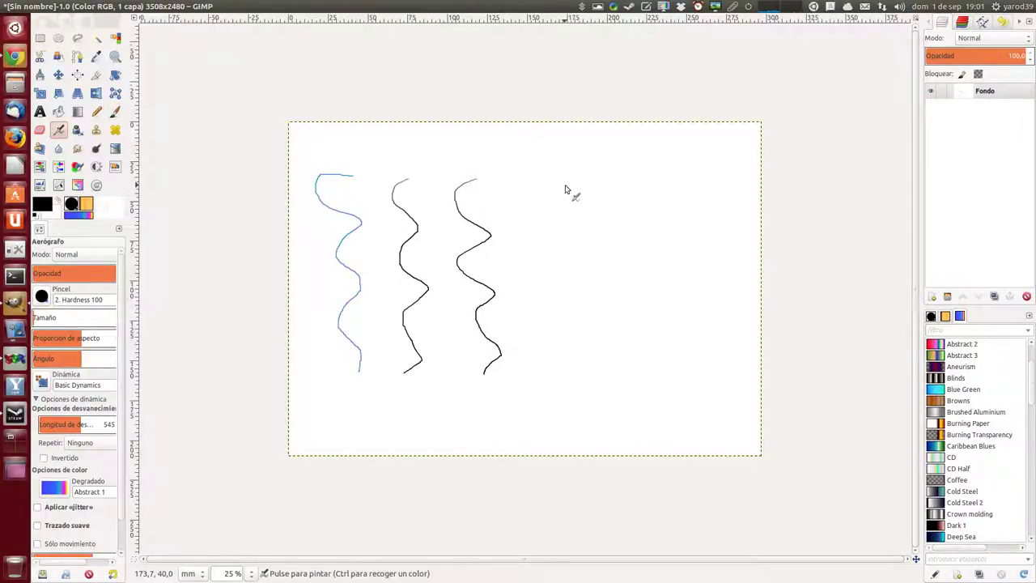
mouse_move(558, 181)
mouse_down()
mouse_move(520, 205)
mouse_move(568, 291)
mouse_move(542, 378)
mouse_up()
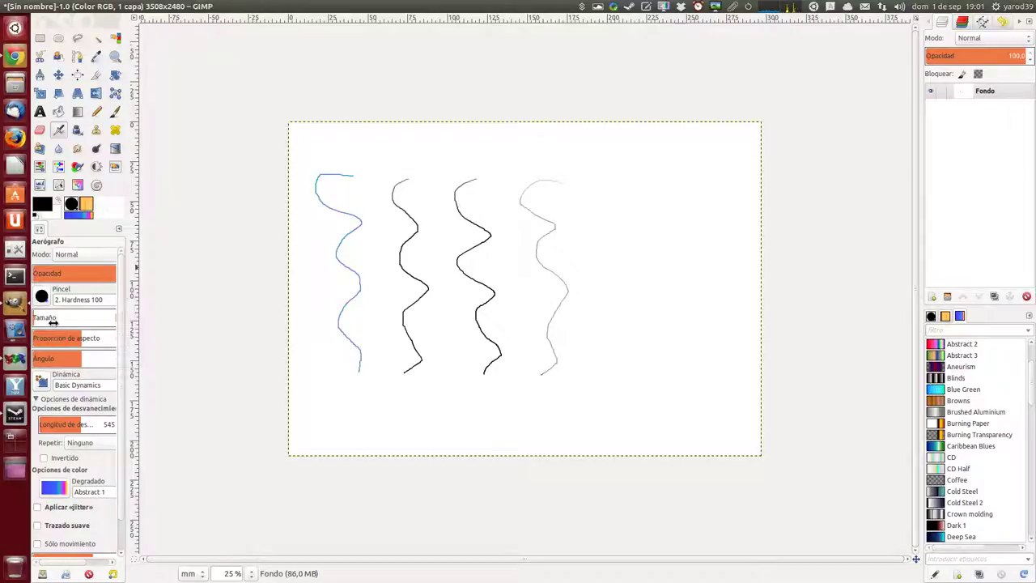
click(53, 319)
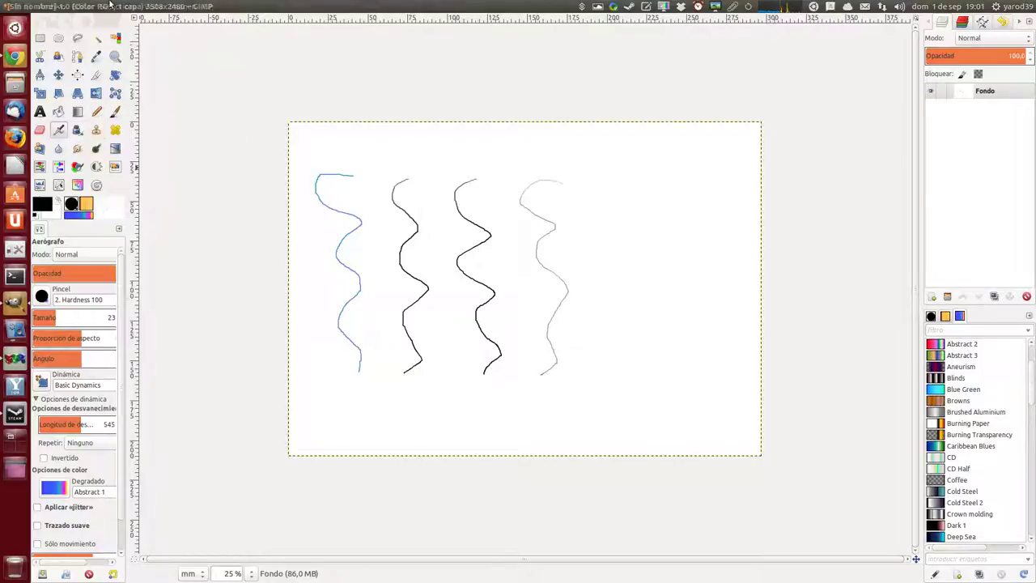
Step: Clear the canvas and draw a thick vertical pencil stroke on the left
mouse_move(98, 5)
click(84, 6)
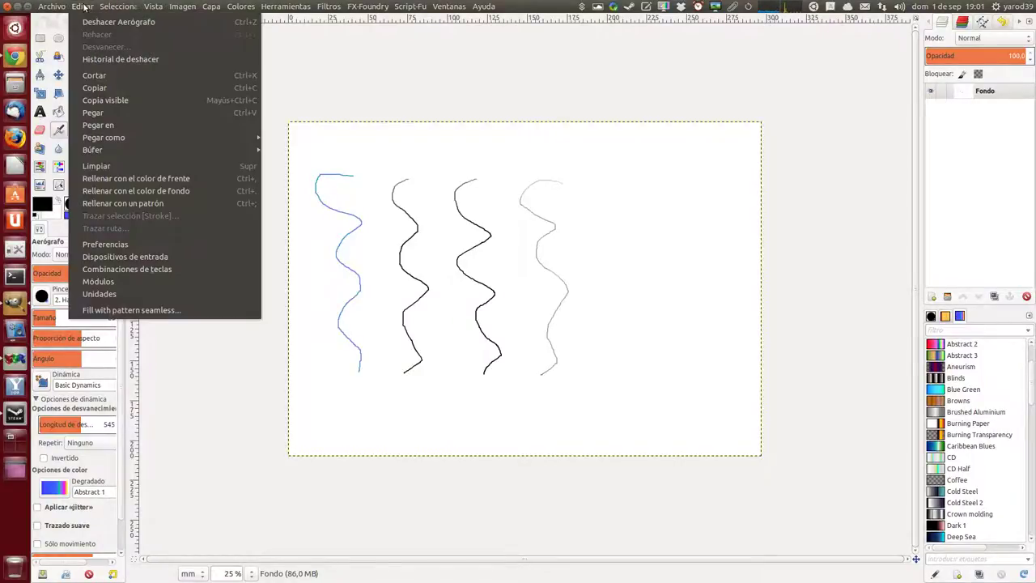
click(95, 165)
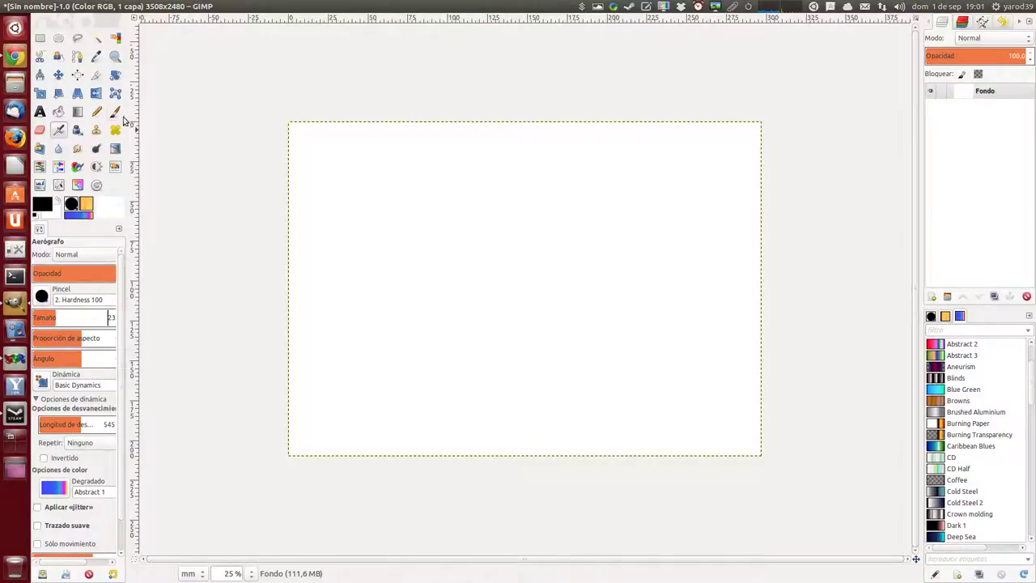
click(96, 112)
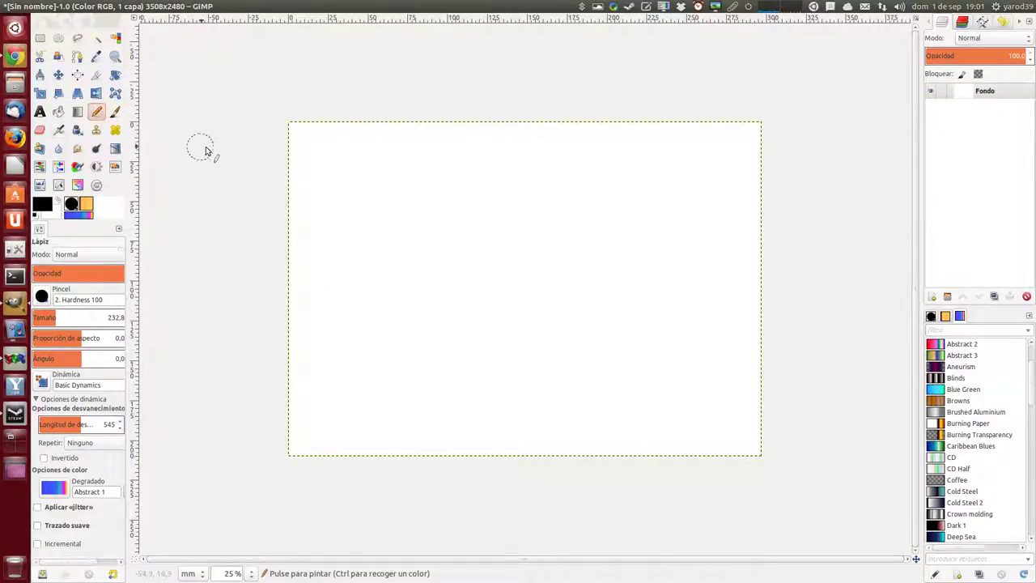
drag(352, 152, 372, 404)
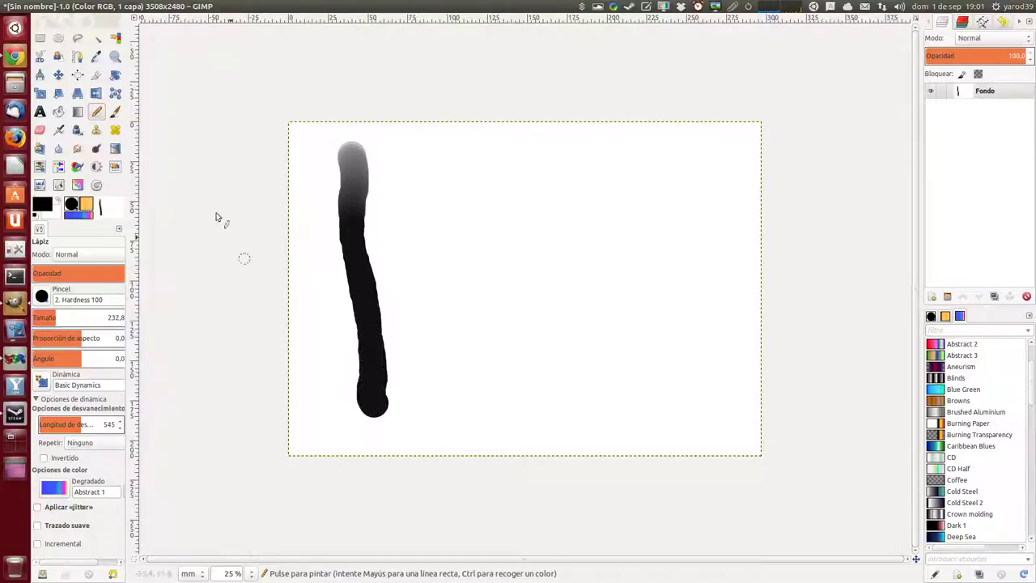
Step: Add thick vertical paintbrush and airbrush strokes to the right of it
click(116, 112)
drag(429, 152, 469, 398)
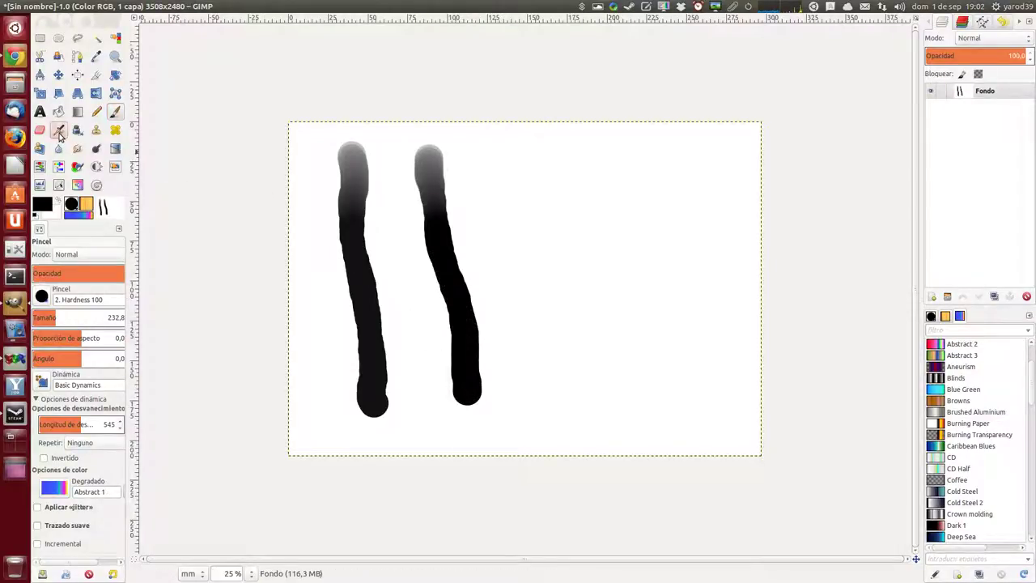
click(58, 130)
drag(511, 150, 551, 394)
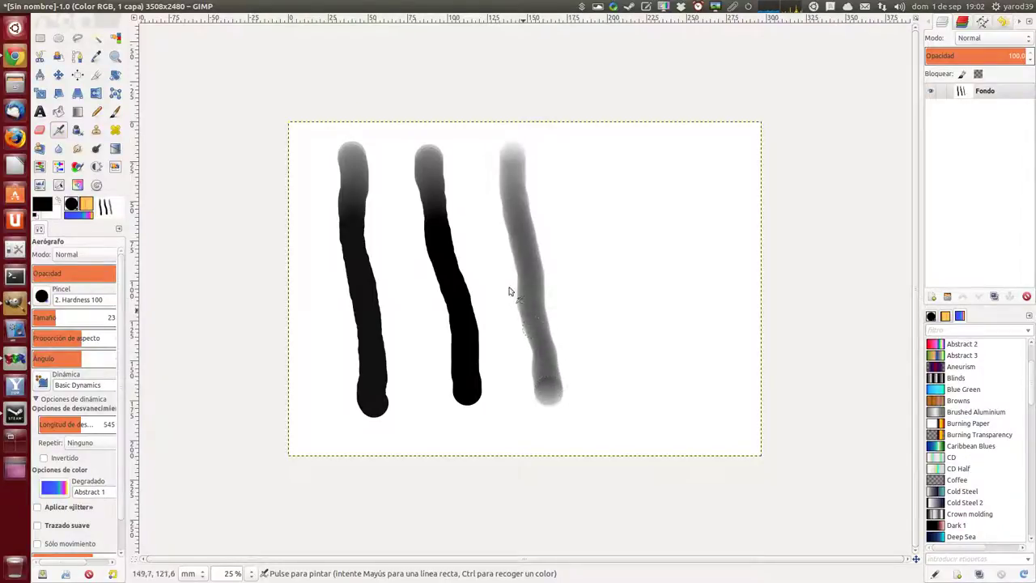
Step: Read the manual's brush-tools page down to 3.3.1 Teclas modificadoras, then return to GIMP
click(15, 57)
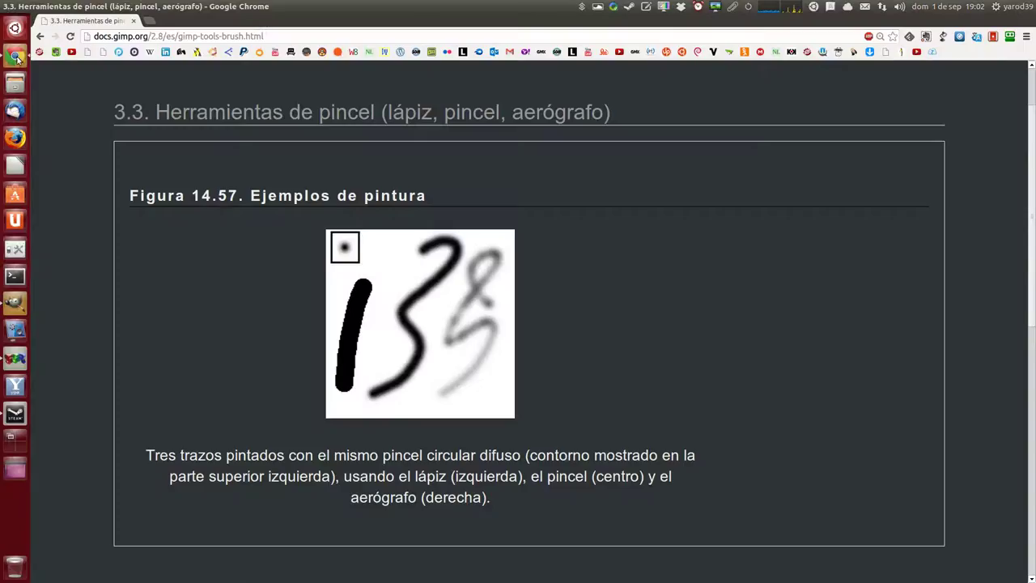
scroll(208, 208, down, 1)
scroll(206, 196, down, 1)
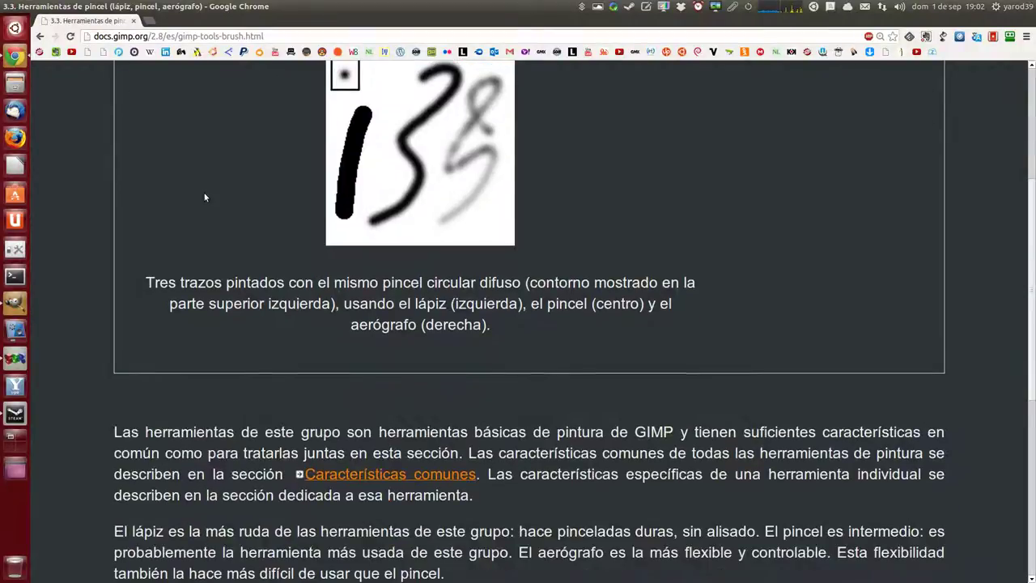
scroll(204, 192, down, 1)
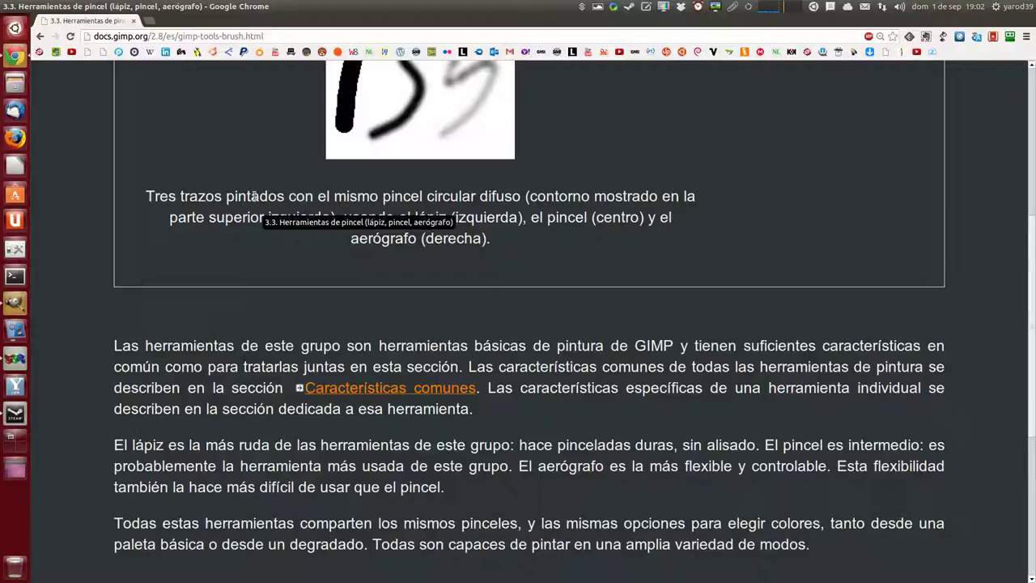
scroll(253, 196, down, 2)
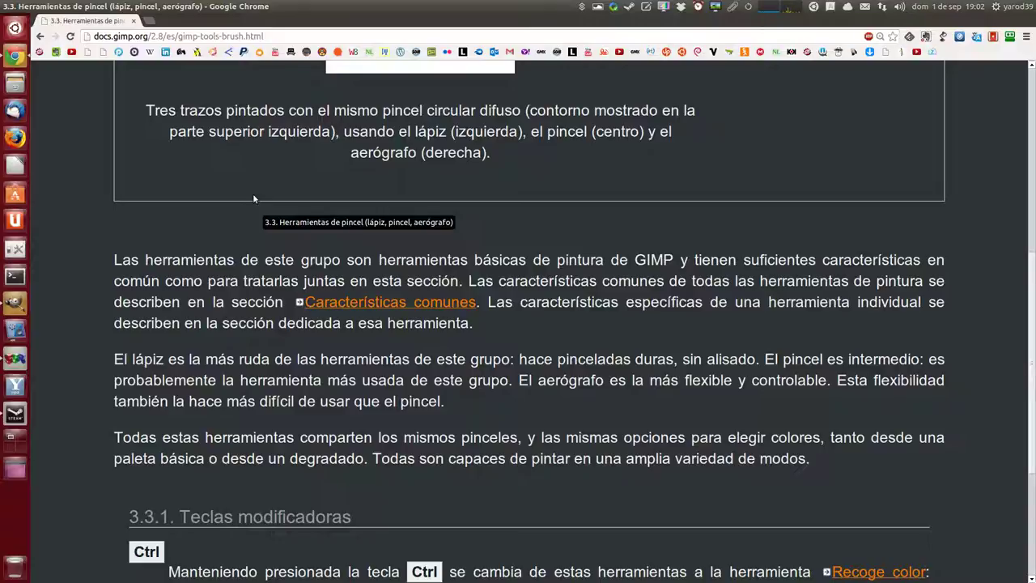
scroll(253, 199, down, 1)
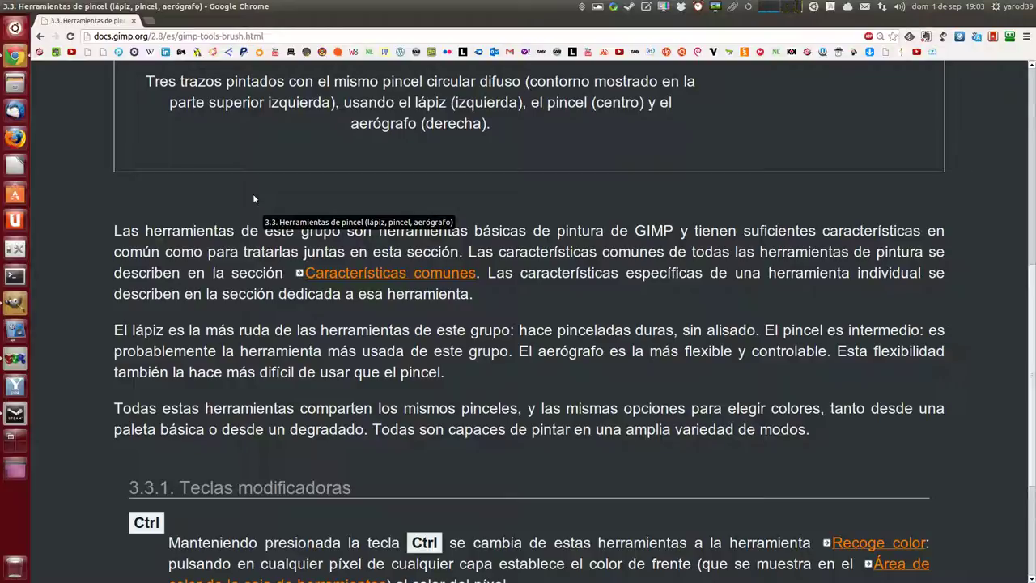
scroll(252, 199, down, 2)
scroll(252, 199, down, 3)
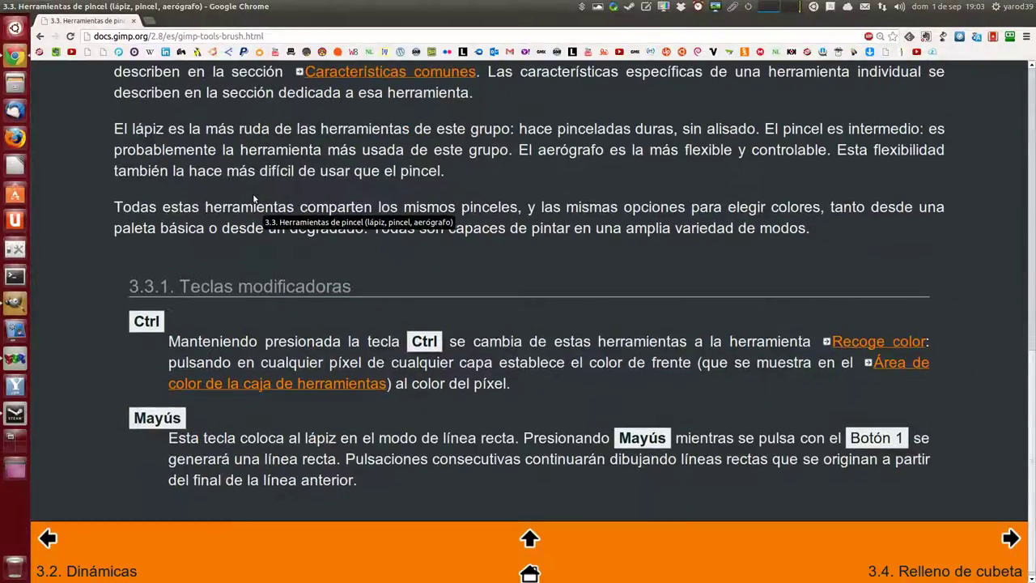
scroll(252, 199, down, 1)
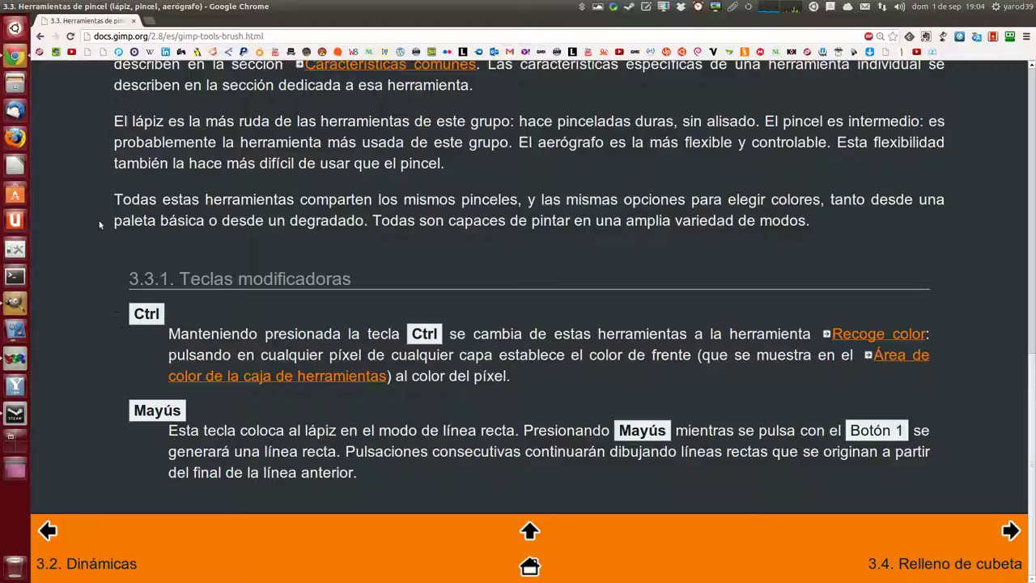
click(14, 305)
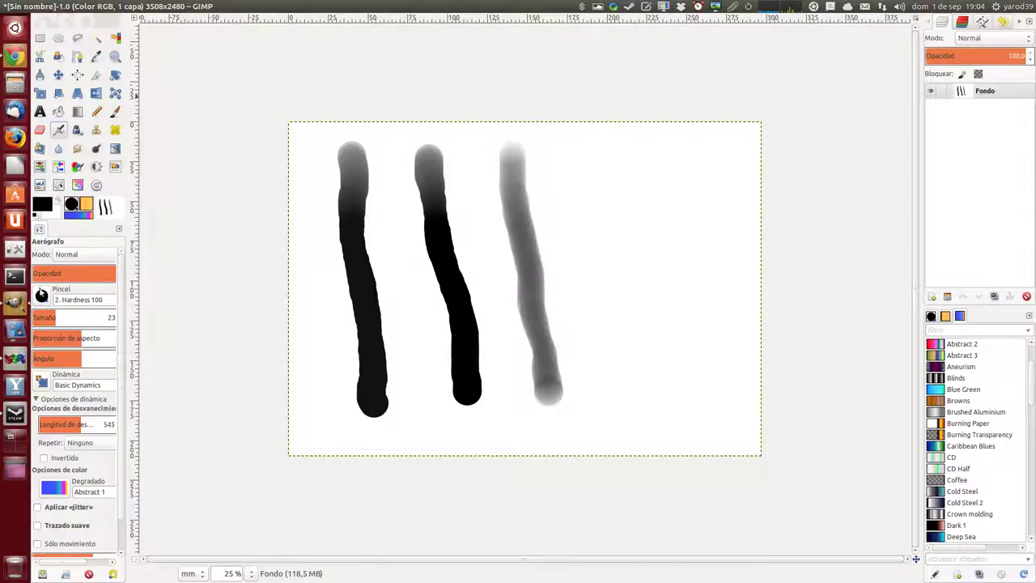
mouse_move(105, 7)
click(56, 8)
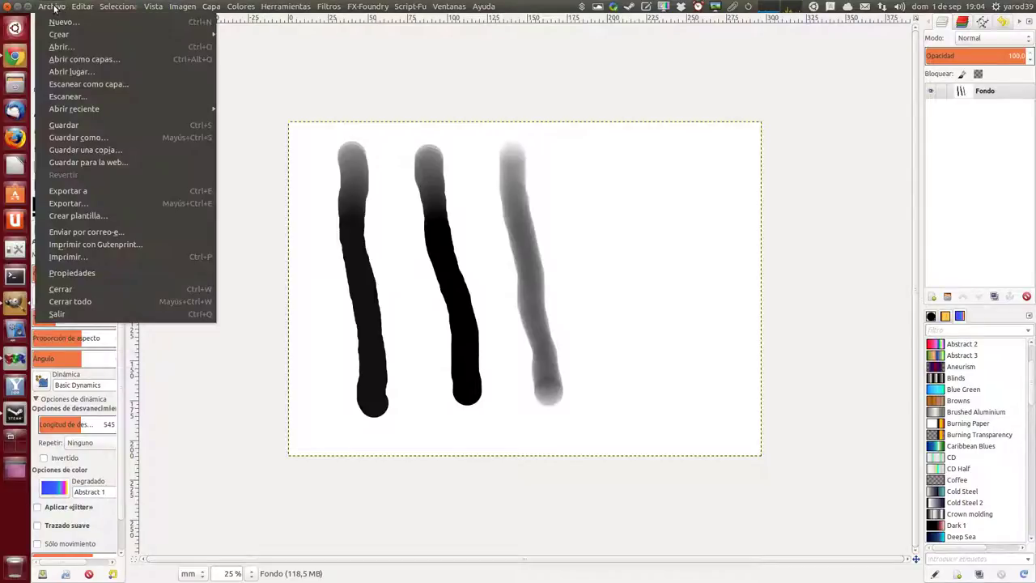
click(54, 49)
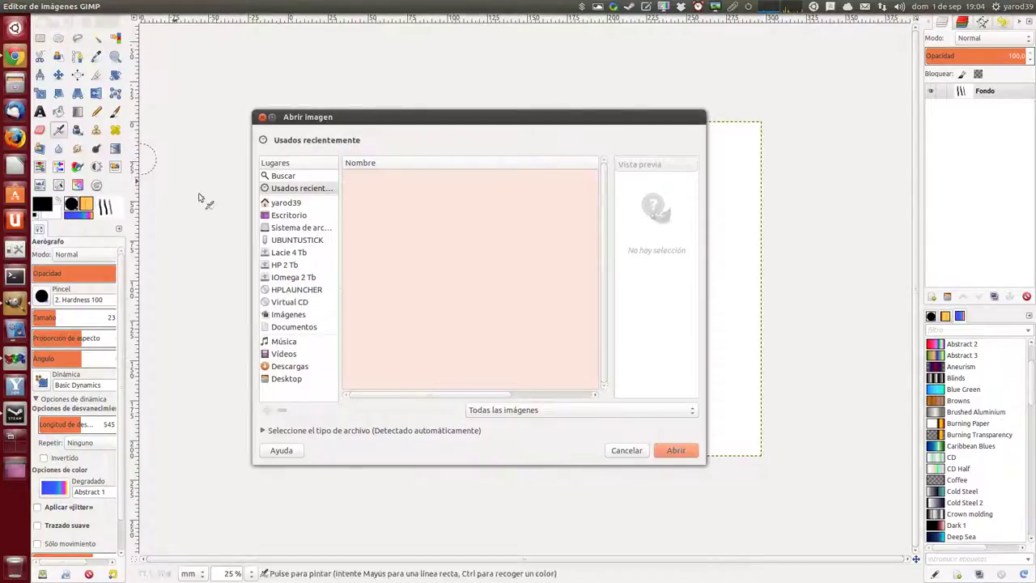
click(294, 318)
click(397, 301)
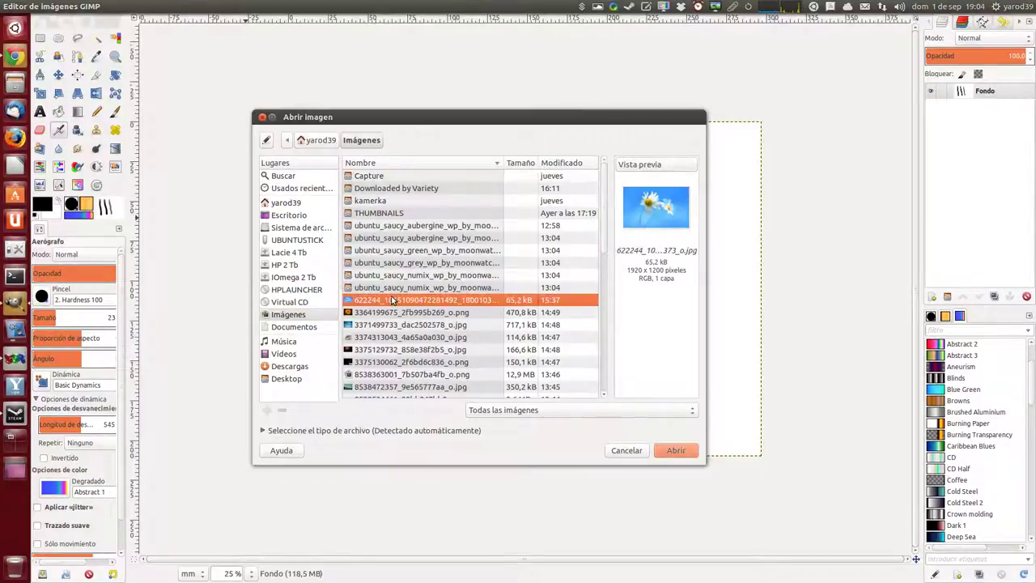
click(678, 453)
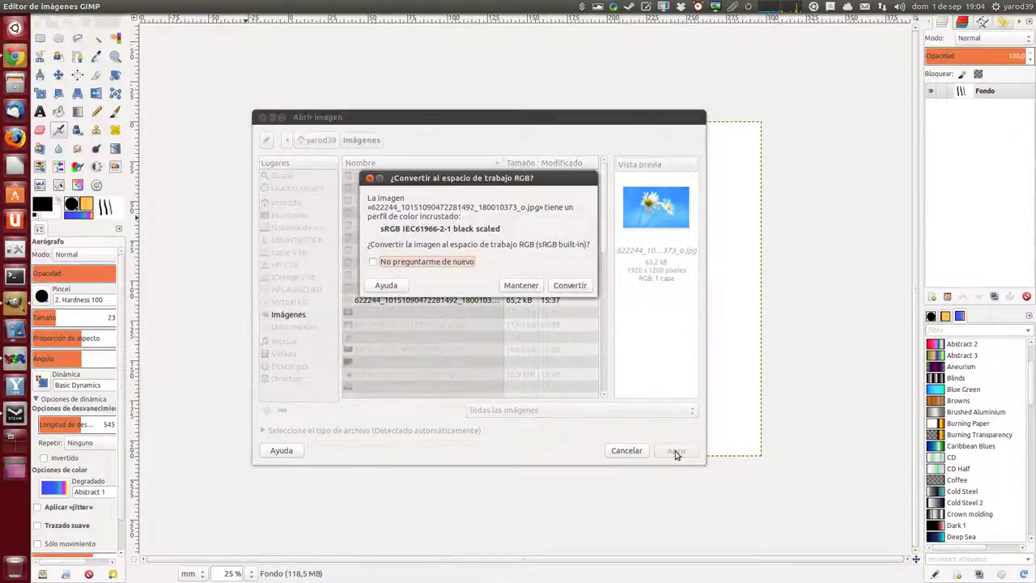
click(576, 286)
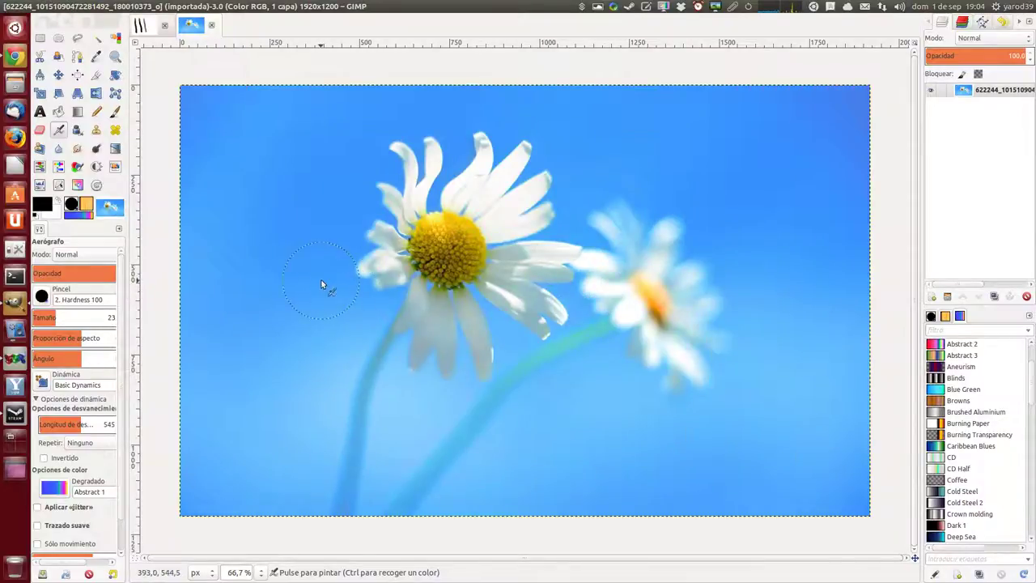
Step: With the pencil in black, Shift-click a straight diagonal line toward the lower right
click(96, 113)
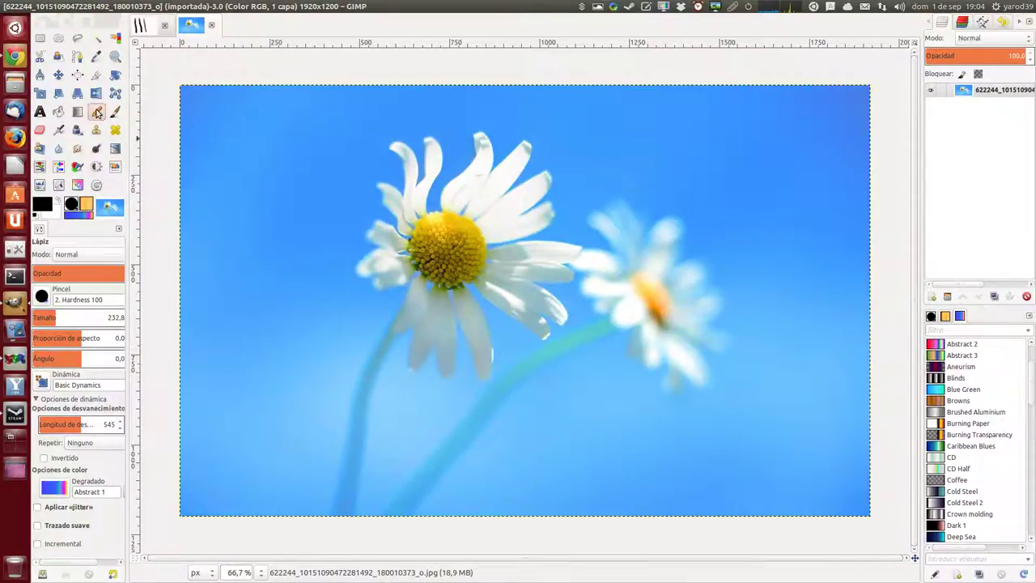
ctrl+click(263, 179)
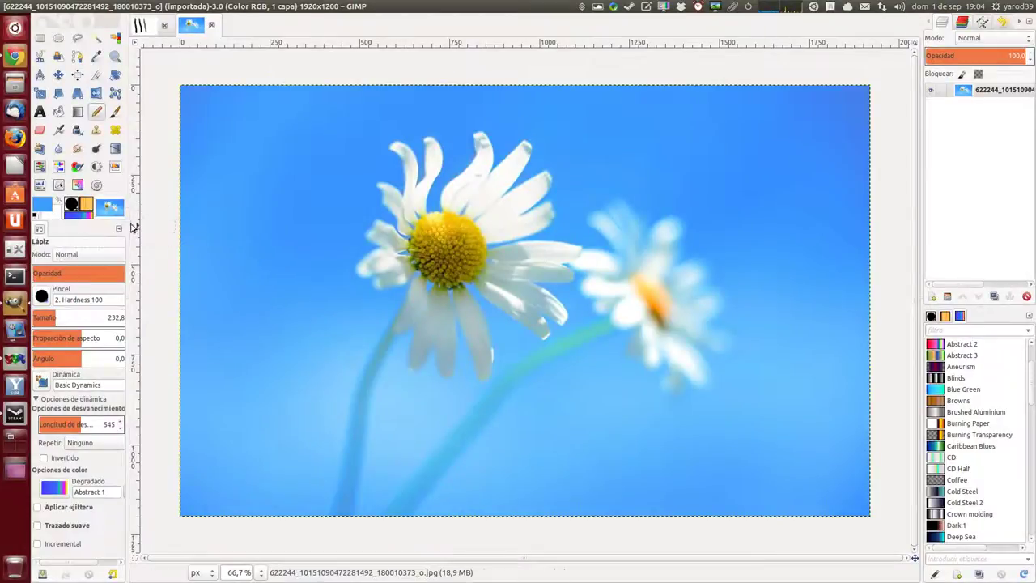
click(36, 215)
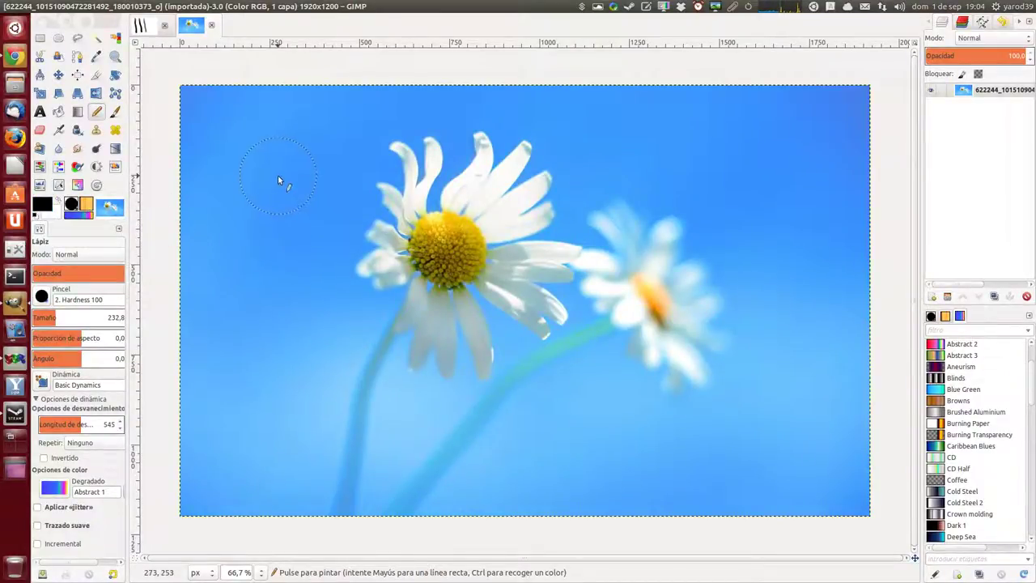
key(shift)
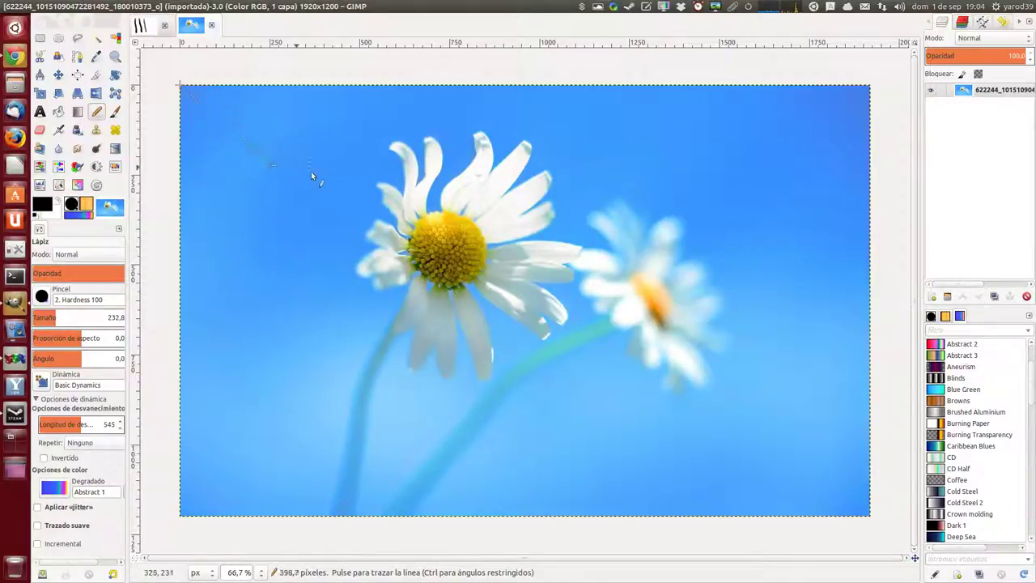
shift+click(836, 497)
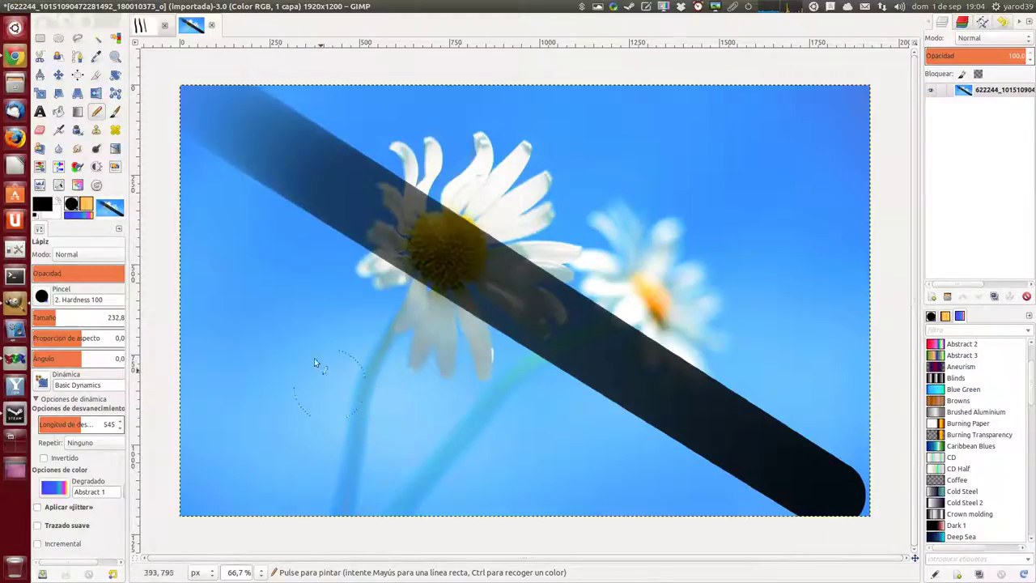
Step: Try the paintbrush, then test an airbrush dab on the photo
click(115, 114)
click(59, 130)
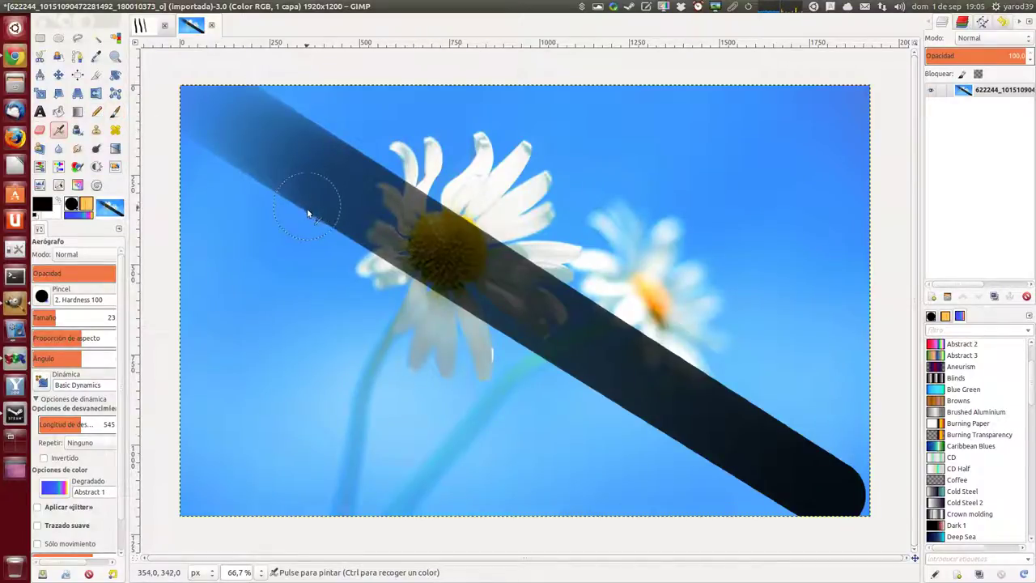
click(420, 269)
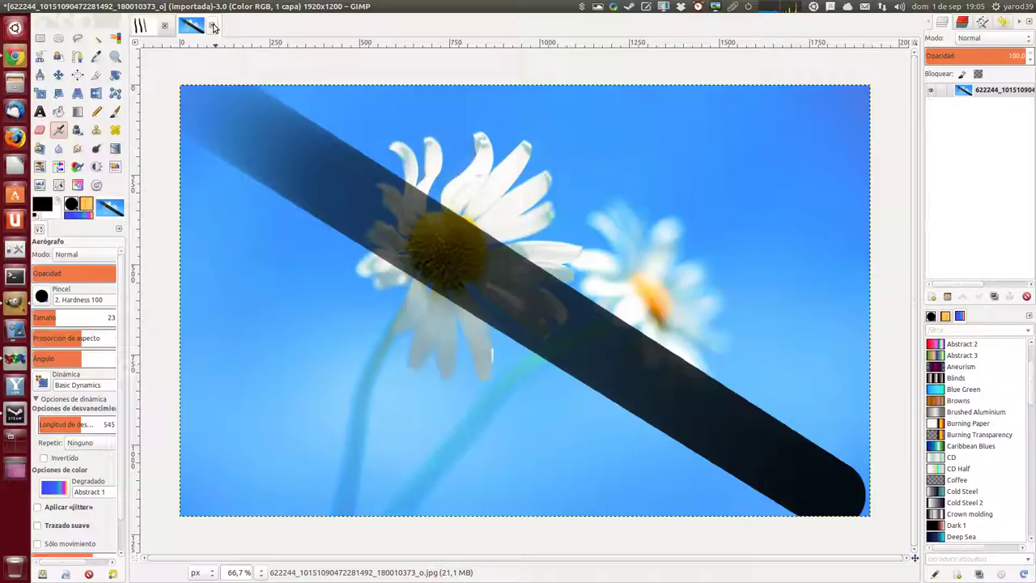
Step: Close the daisy photo and the Sin nombre canvas, discarding changes to both
click(213, 27)
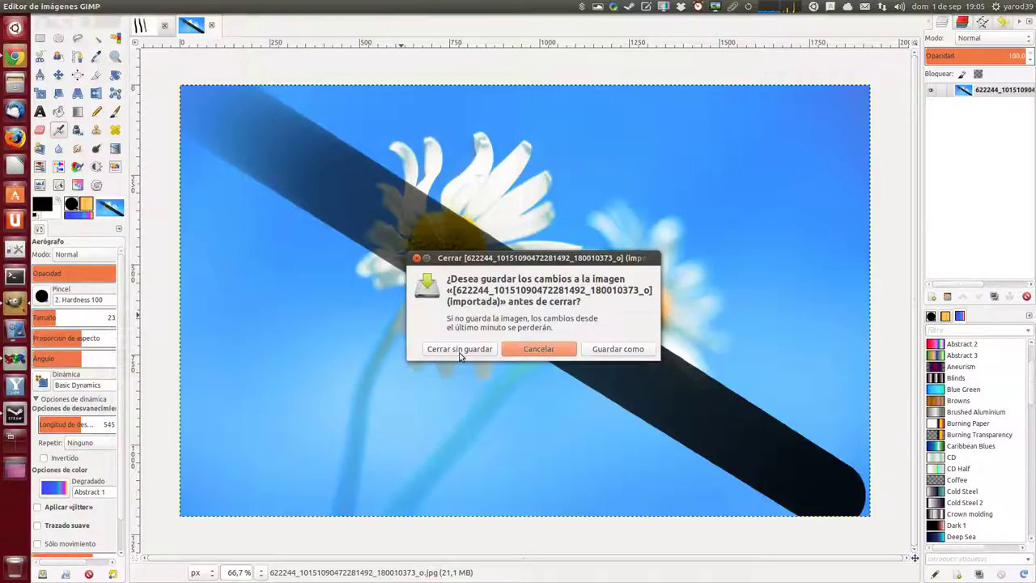
click(459, 356)
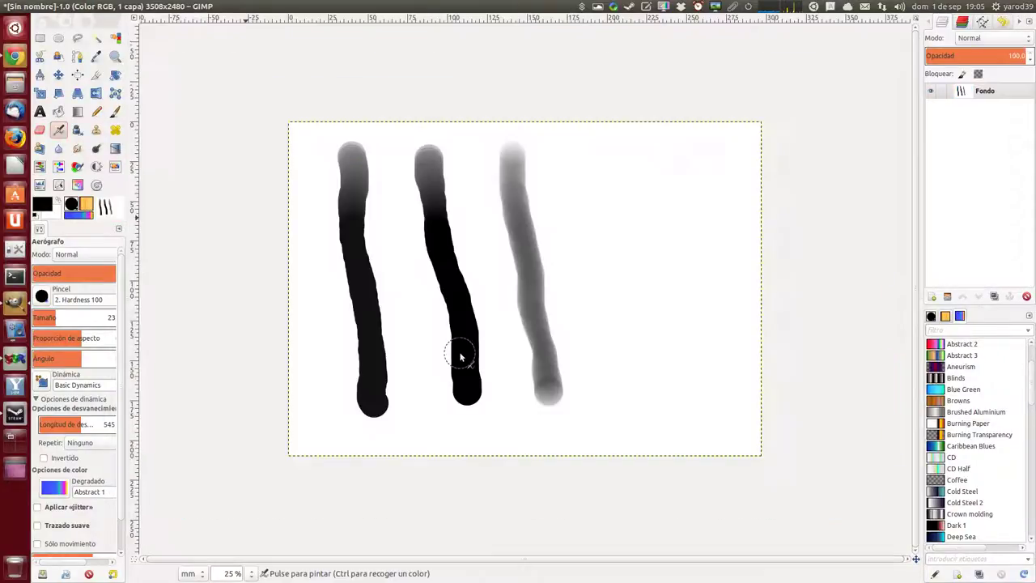
click(6, 7)
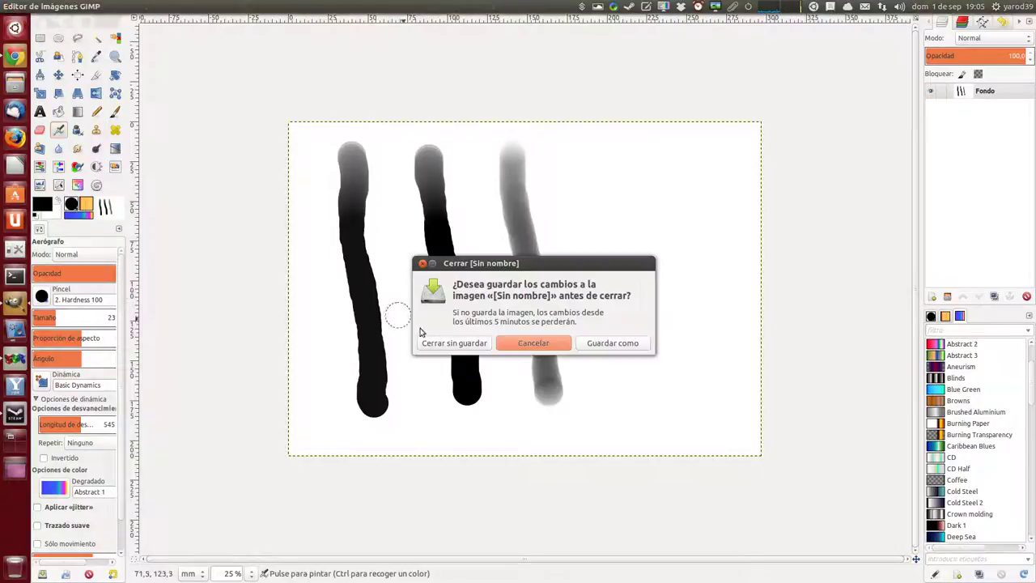
click(458, 344)
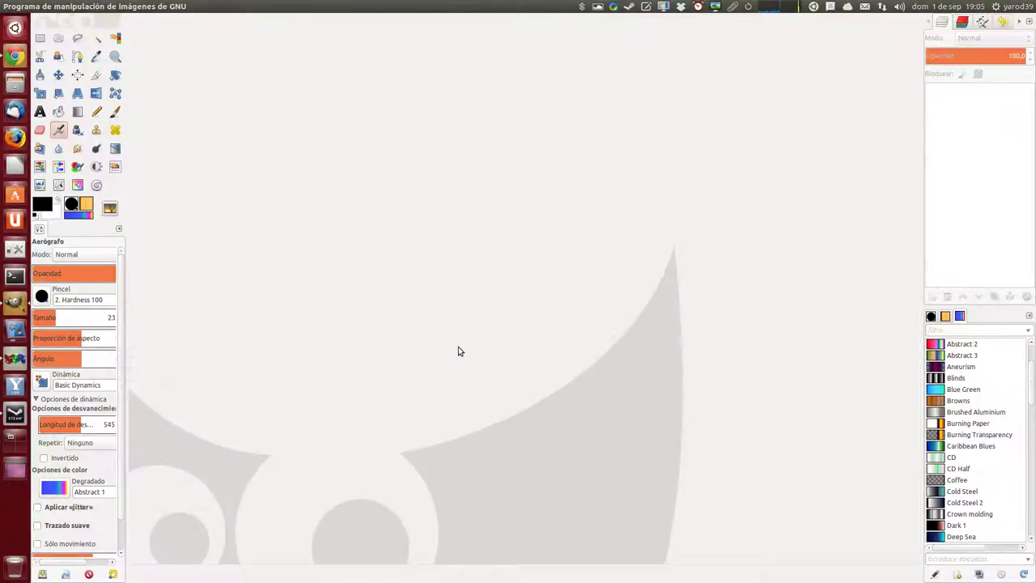